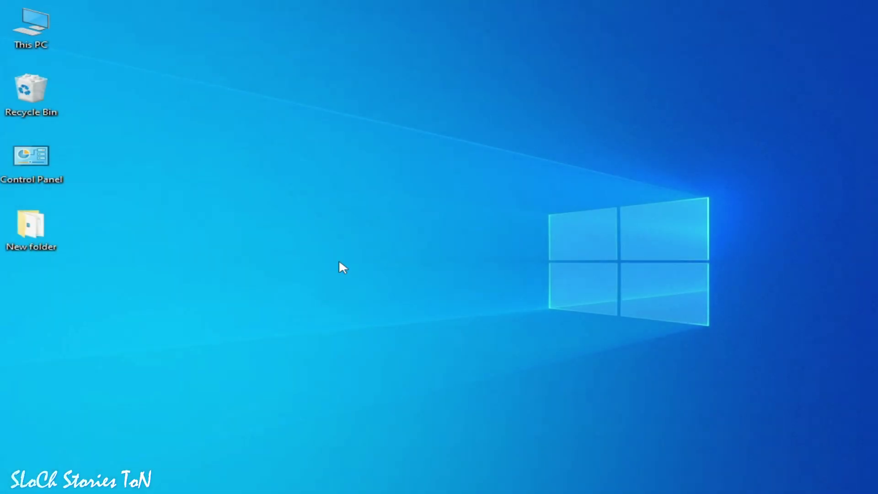
# - Open Device Manager from This PC's properties and expand Audio inputs and outputs
pyautogui.rightClick(19, 46)
pyautogui.click(52, 38)
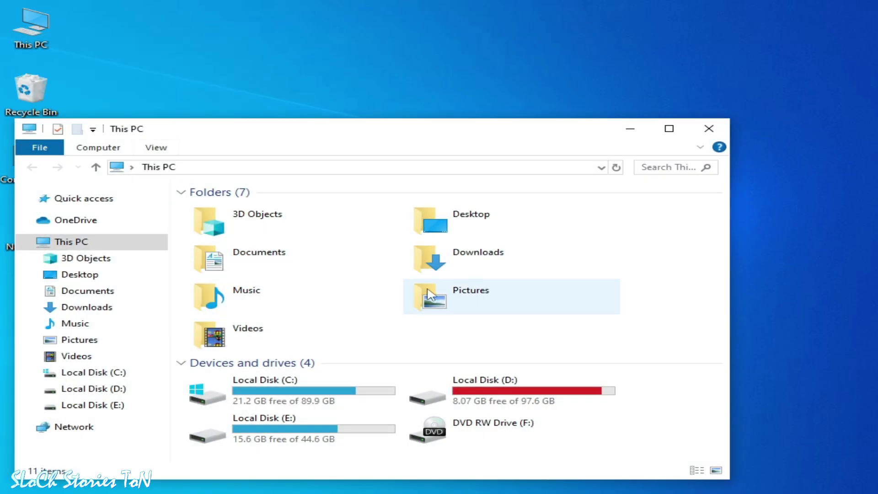
pyautogui.rightClick(665, 440)
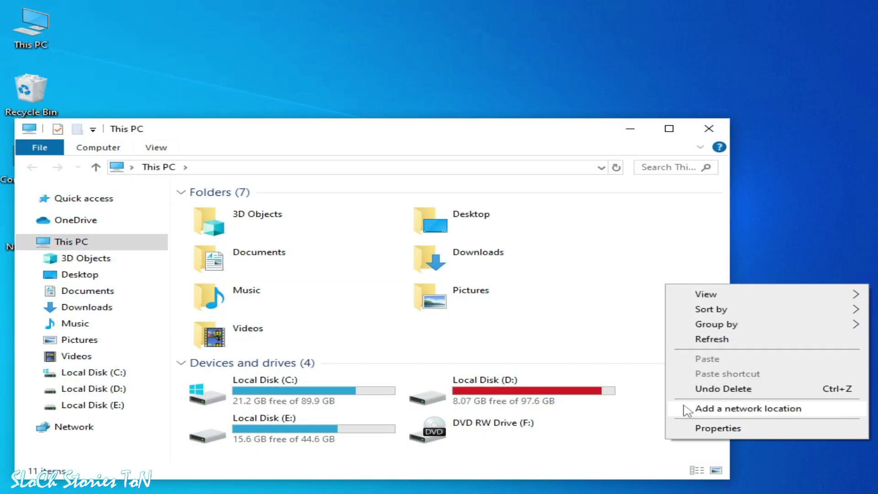
pyautogui.click(705, 428)
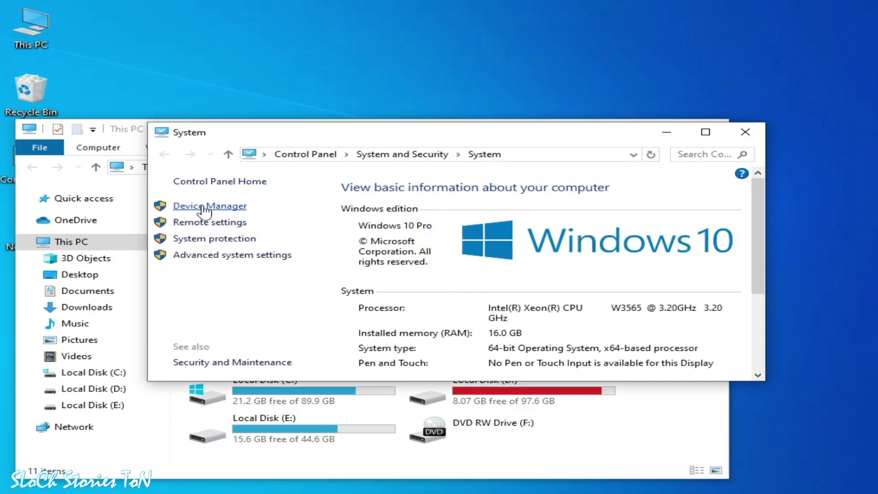
pyautogui.click(206, 208)
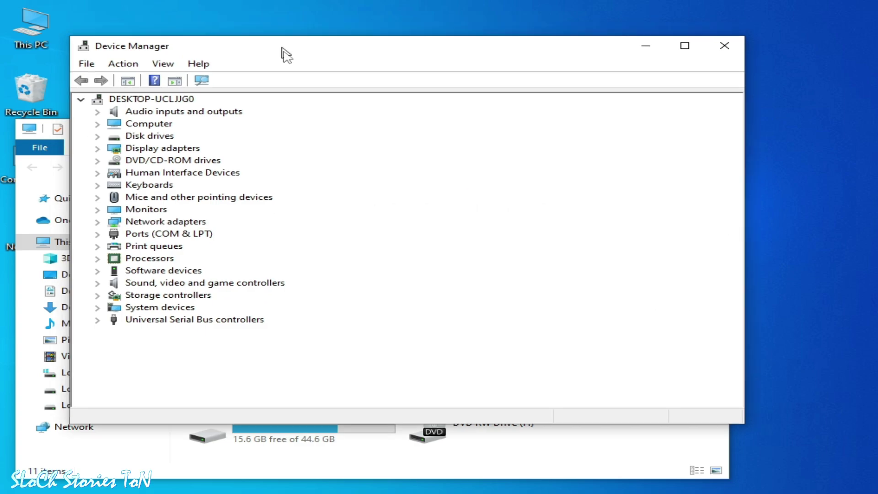
pyautogui.moveTo(277, 41)
pyautogui.mouseDown()
pyautogui.moveTo(325, 87)
pyautogui.moveTo(422, 102)
pyautogui.moveTo(495, 83)
pyautogui.mouseUp()
pyautogui.click(142, 150)
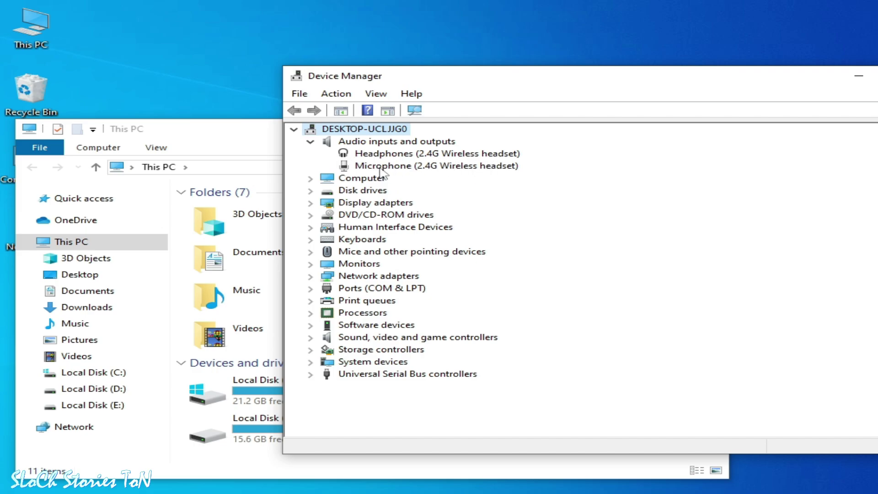
# - Close the This PC window and search Windows for dxdiag
pyautogui.click(223, 133)
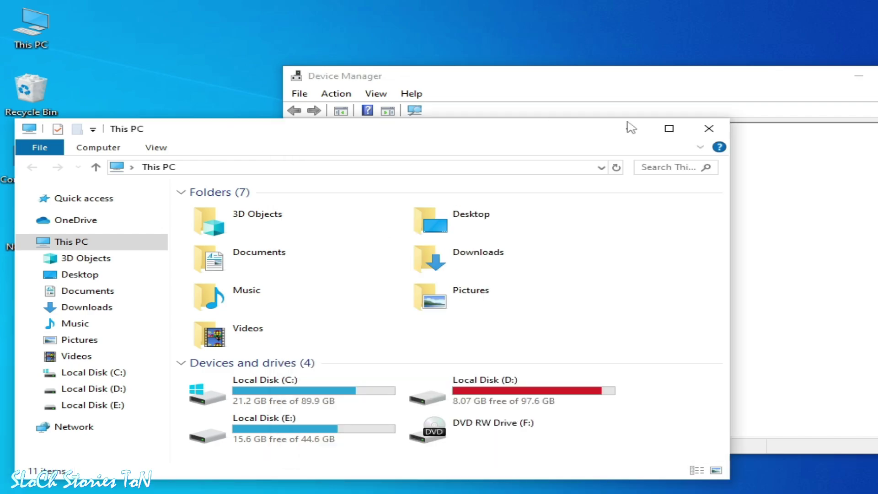
pyautogui.click(708, 128)
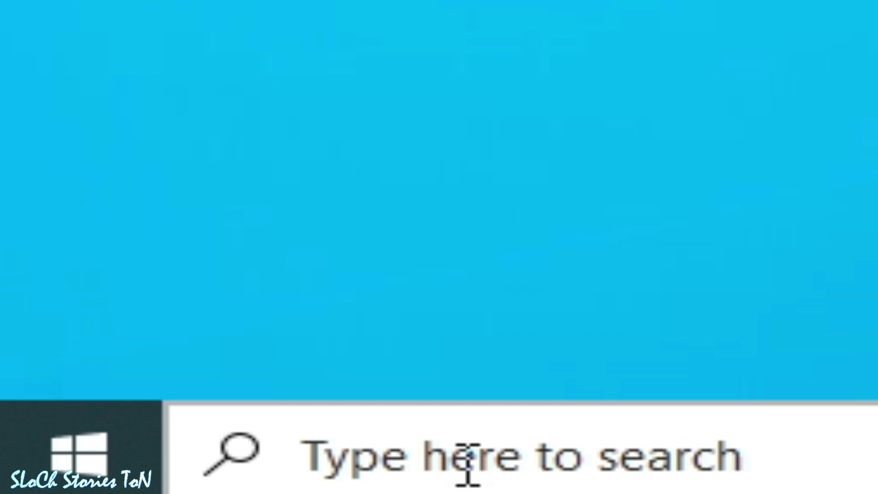
pyautogui.click(468, 466)
pyautogui.write('dx')
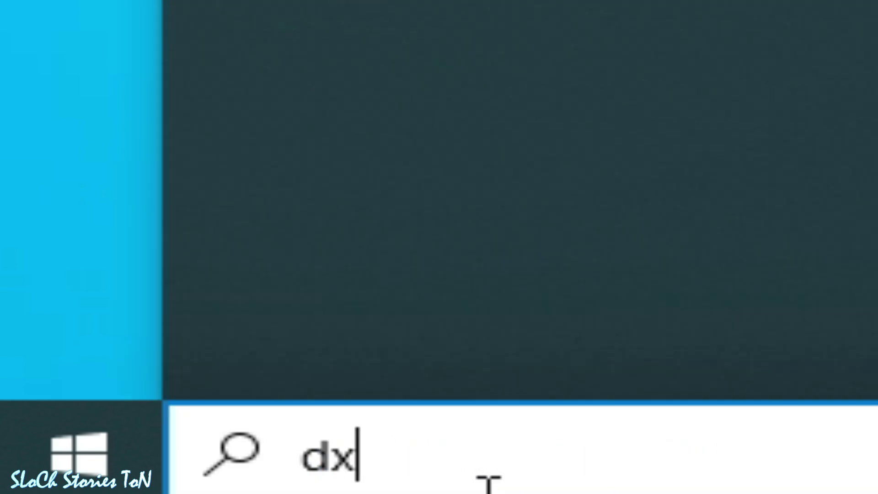
pyautogui.write('dia')
pyautogui.write('g')
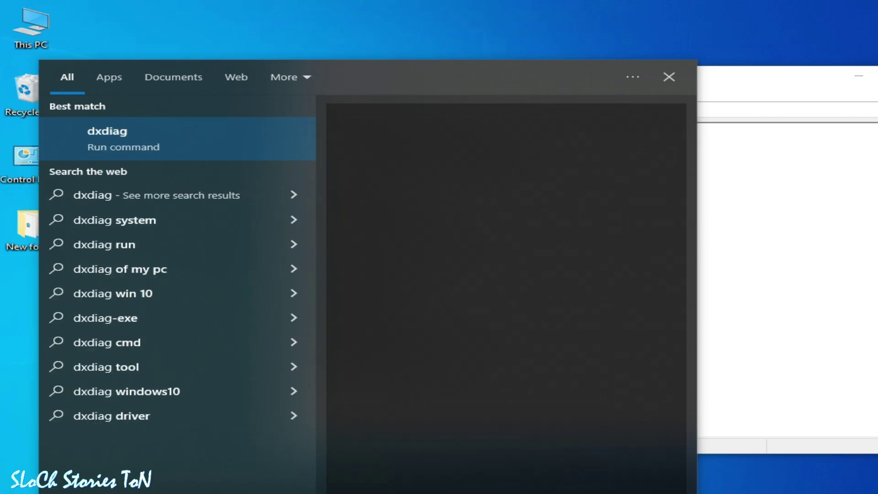
# - Check the headset Headphones' USBAUDIO.sys driver on dxdiag's Sound page, then close dxdiag
pyautogui.click(126, 131)
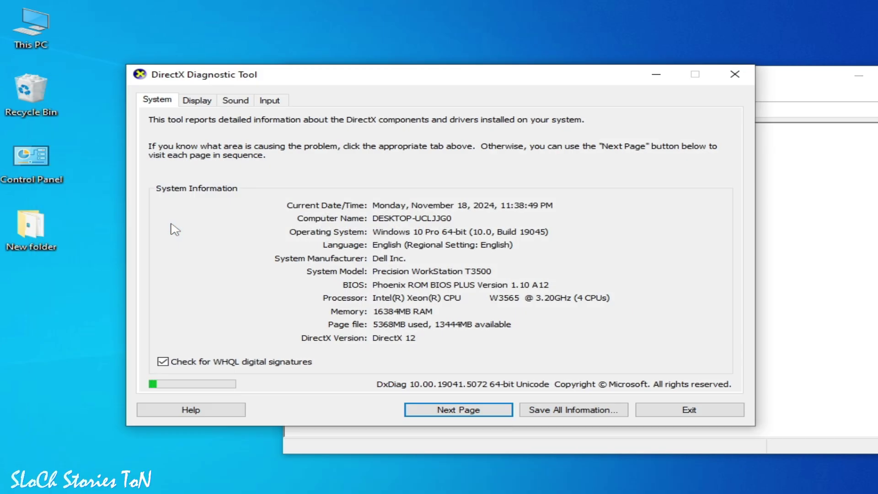
pyautogui.click(226, 101)
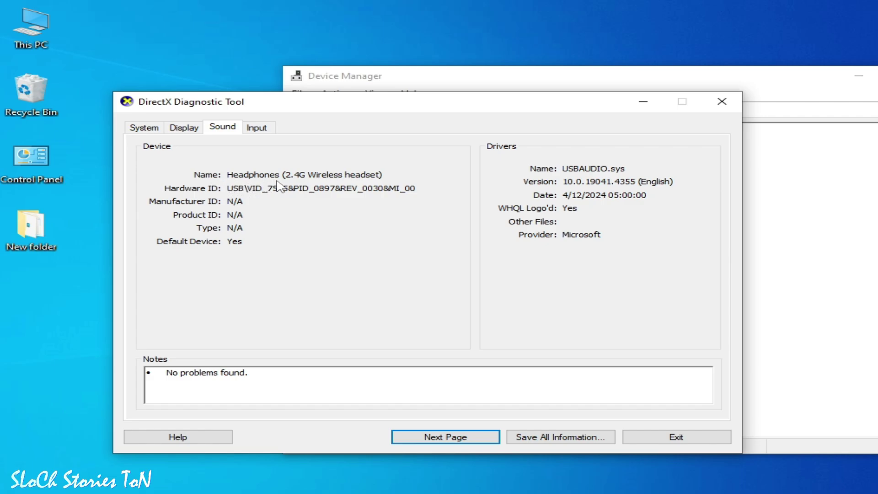
pyautogui.moveTo(485, 110); pyautogui.dragTo(312, 124)
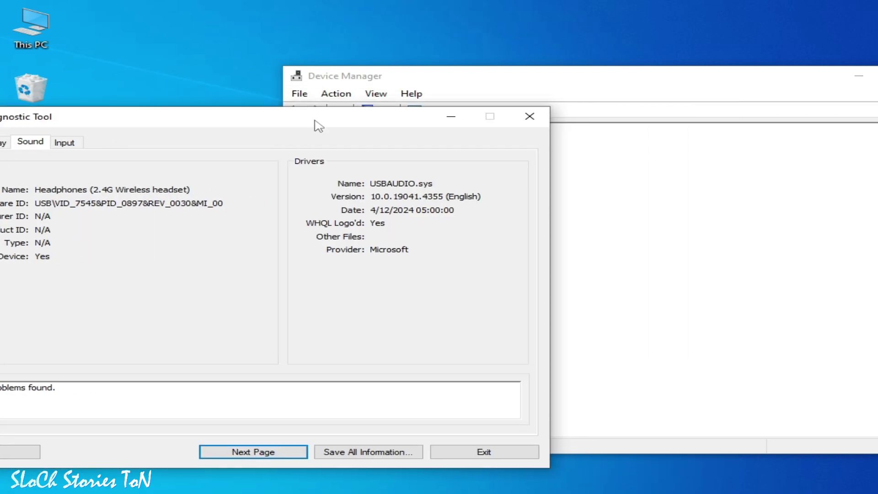
pyautogui.click(541, 115)
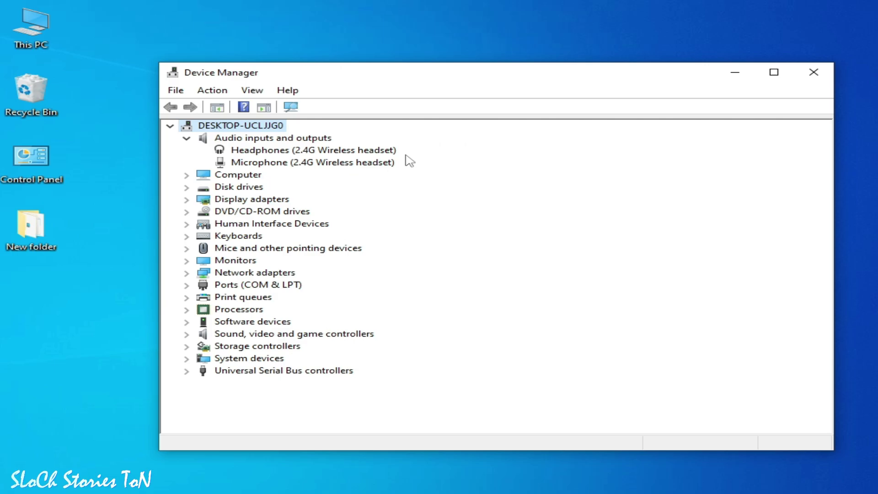
# - Update the Headphones driver, choosing Audio Endpoint from the drivers already on the computer
pyautogui.click(411, 156)
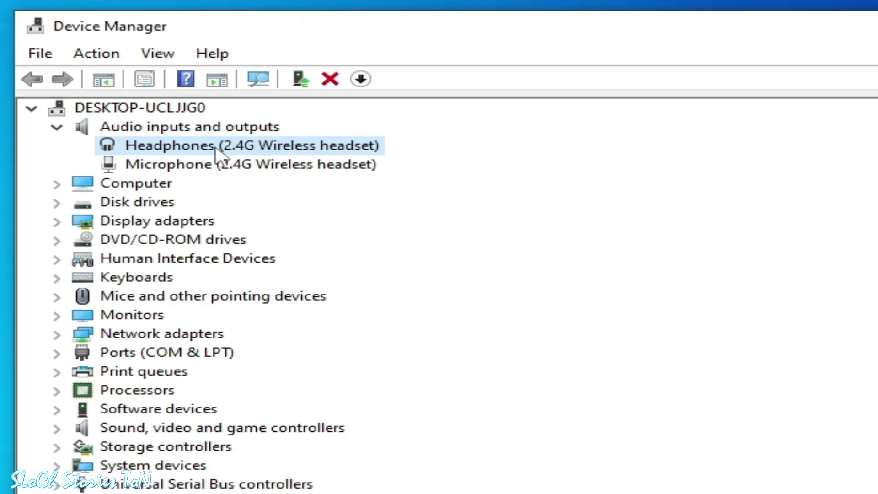
pyautogui.rightClick(282, 166)
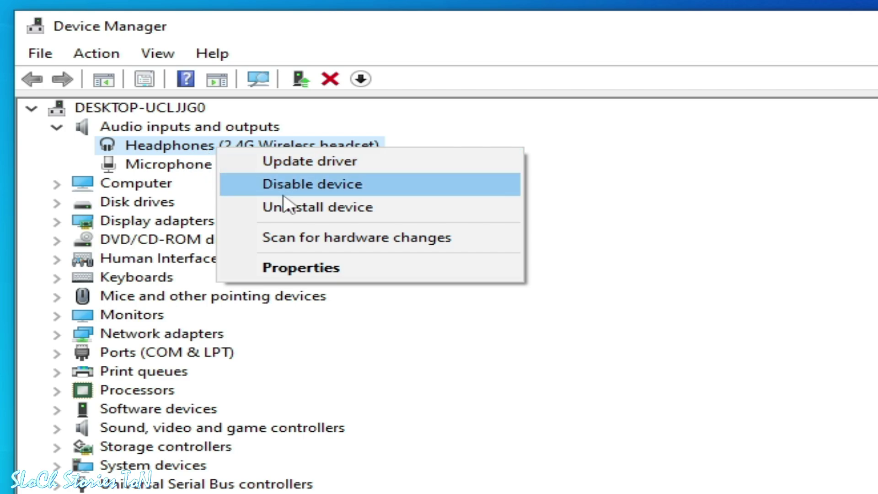
pyautogui.click(159, 152)
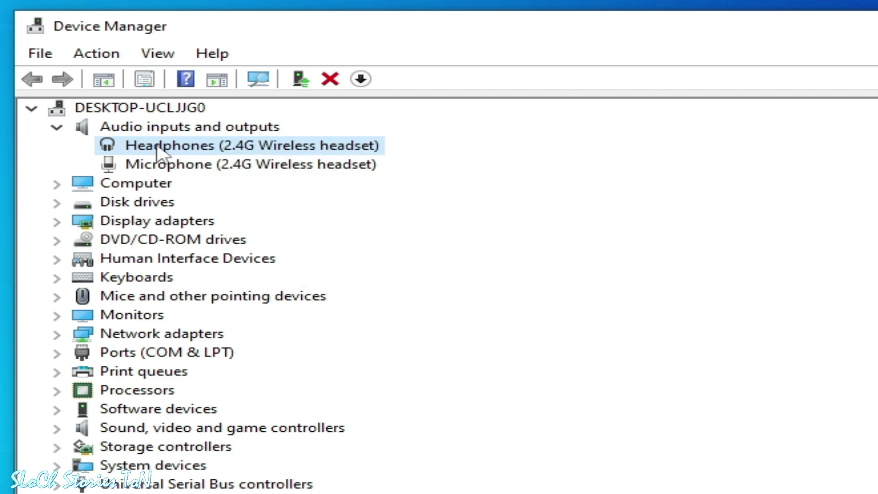
pyautogui.rightClick(159, 152)
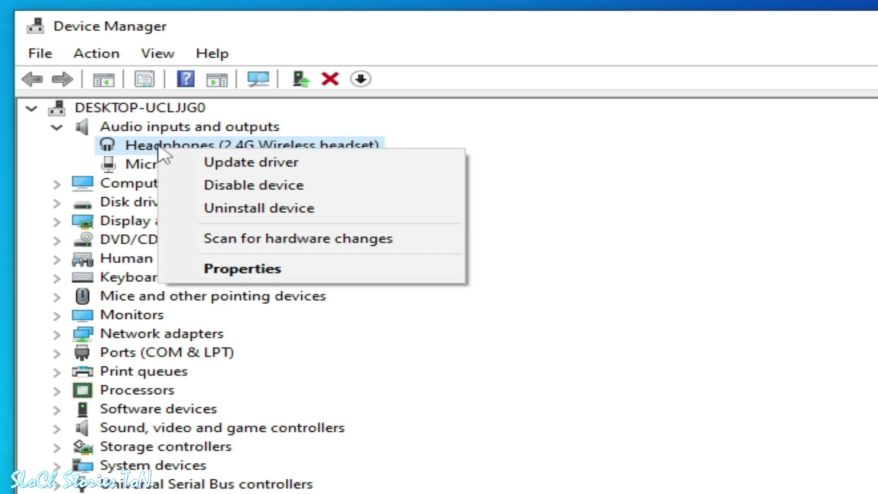
pyautogui.click(223, 163)
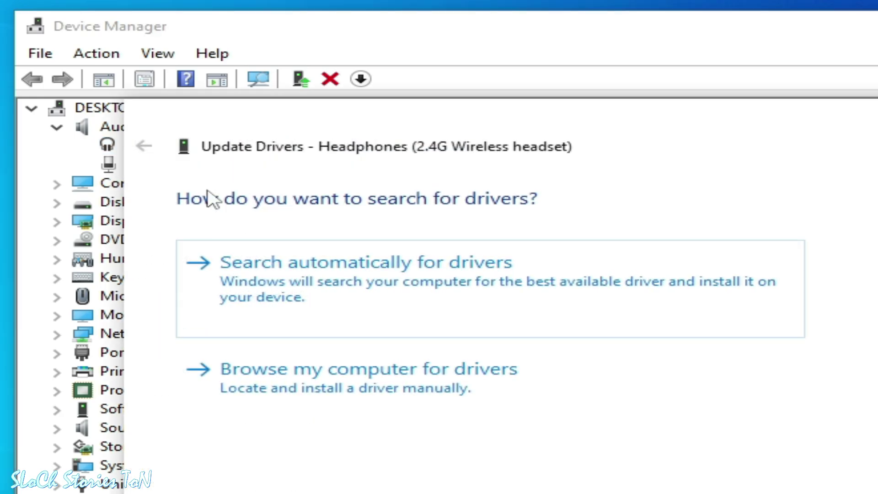
pyautogui.click(310, 385)
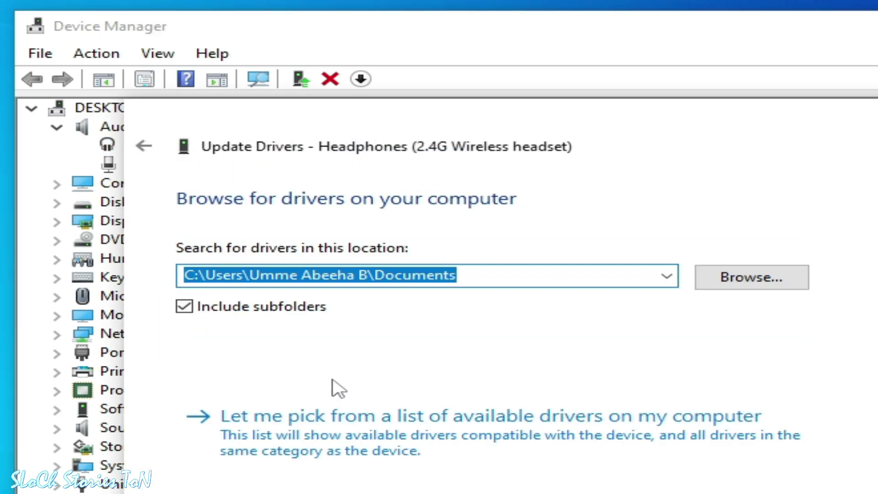
pyautogui.click(361, 424)
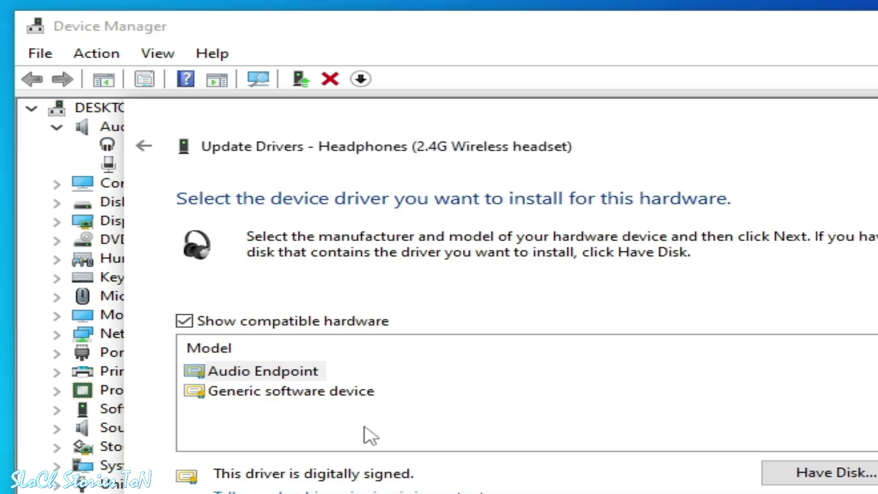
pyautogui.click(285, 394)
pyautogui.click(269, 373)
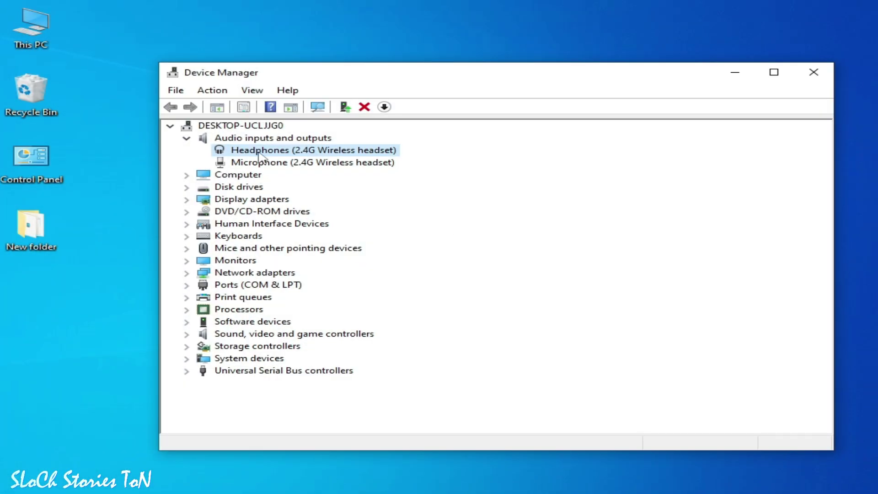
# - Uninstall the Headphones (2.4G Wireless headset) device and confirm the removal
pyautogui.rightClick(259, 155)
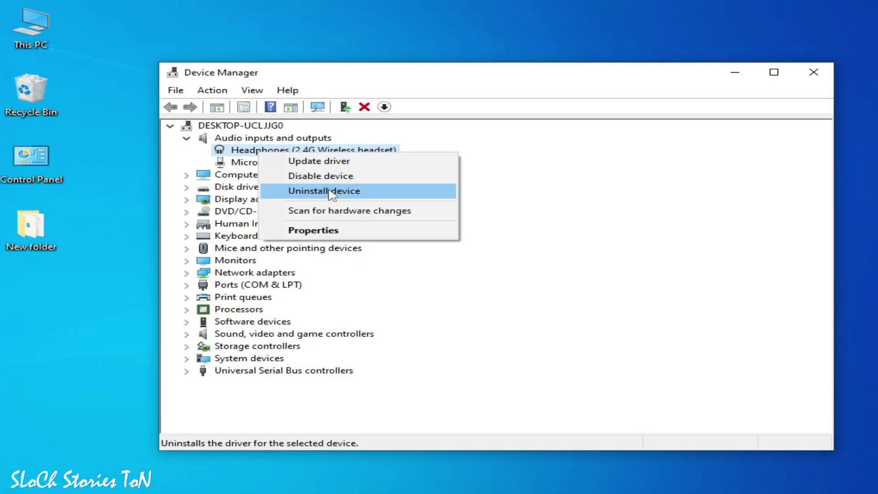
pyautogui.click(341, 193)
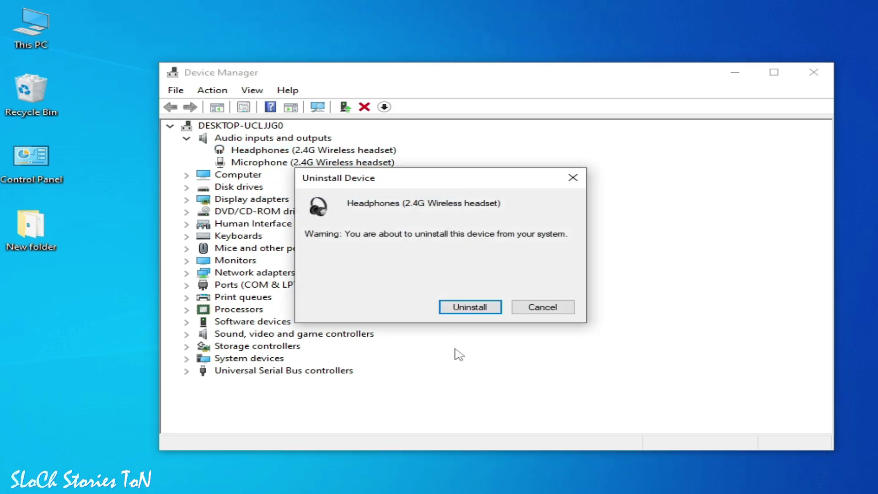
pyautogui.click(483, 313)
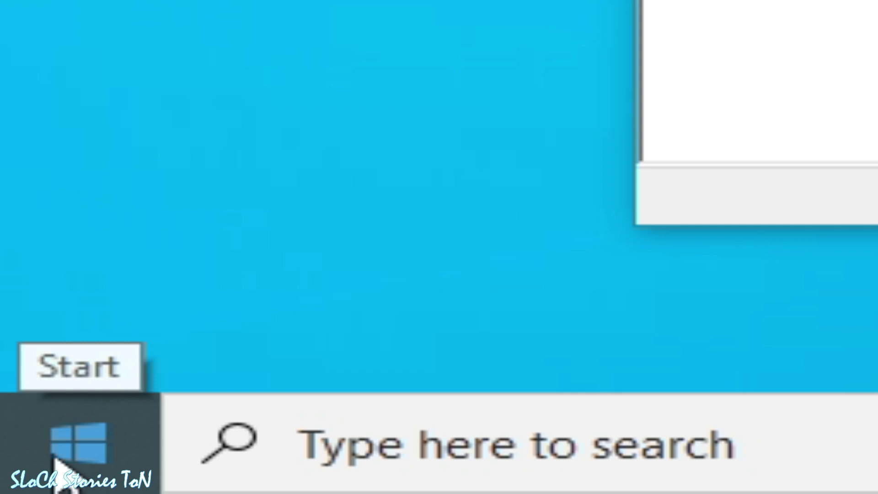
# - Choose Restart from the Start menu's power options
pyautogui.click(55, 466)
pyautogui.click(88, 336)
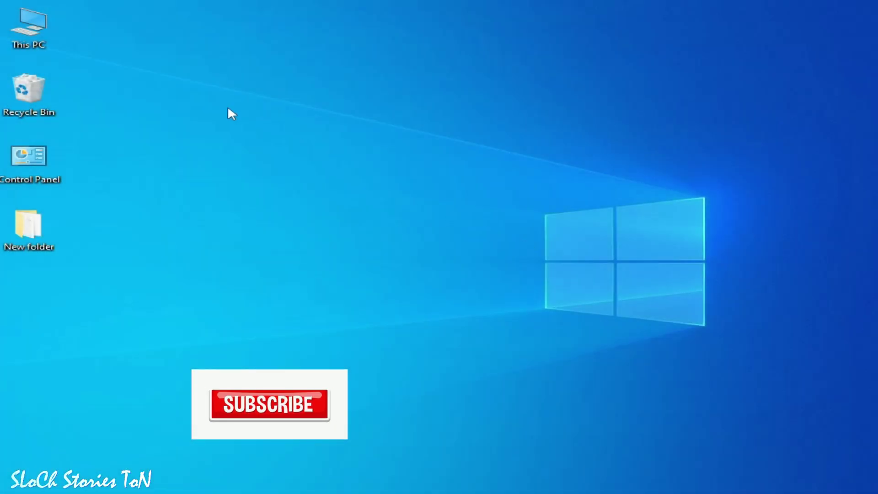
pyautogui.rightClick(41, 35)
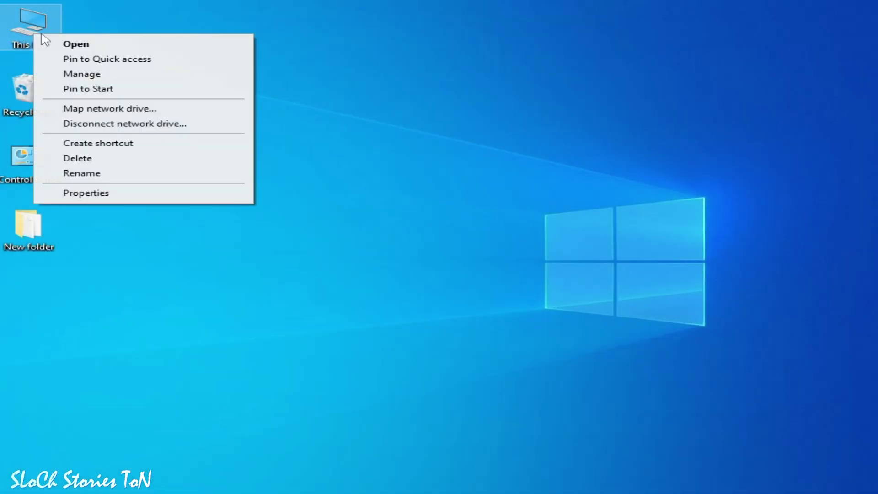
pyautogui.click(63, 43)
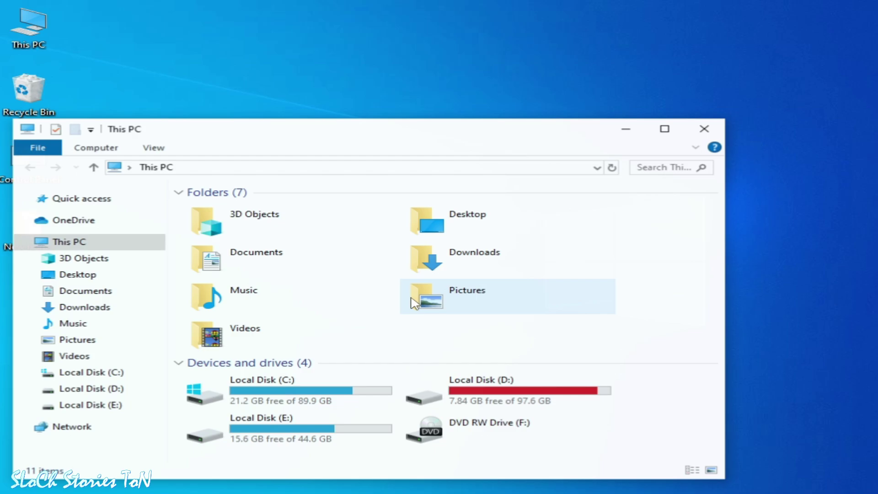
pyautogui.rightClick(639, 459)
pyautogui.click(664, 443)
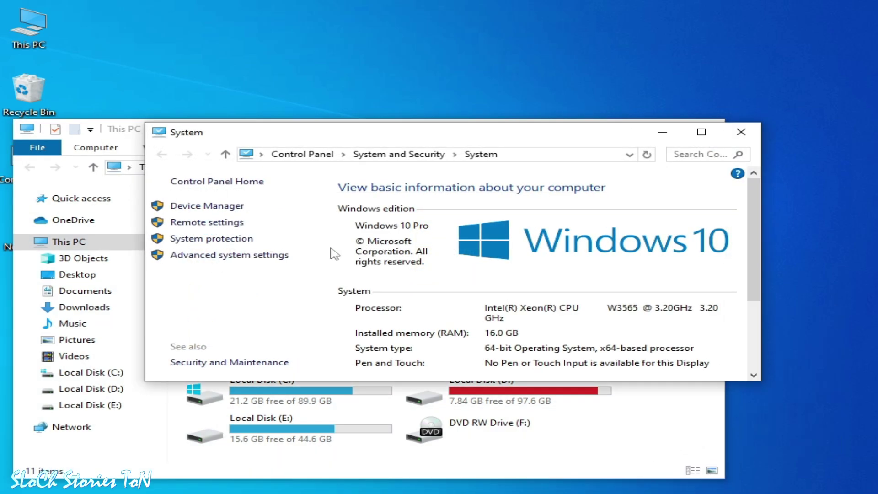
pyautogui.click(186, 207)
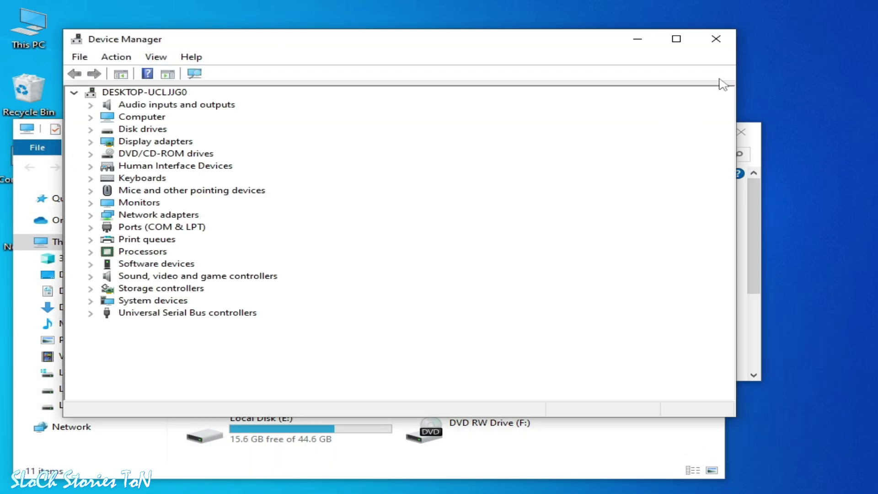
pyautogui.click(733, 131)
pyautogui.click(106, 105)
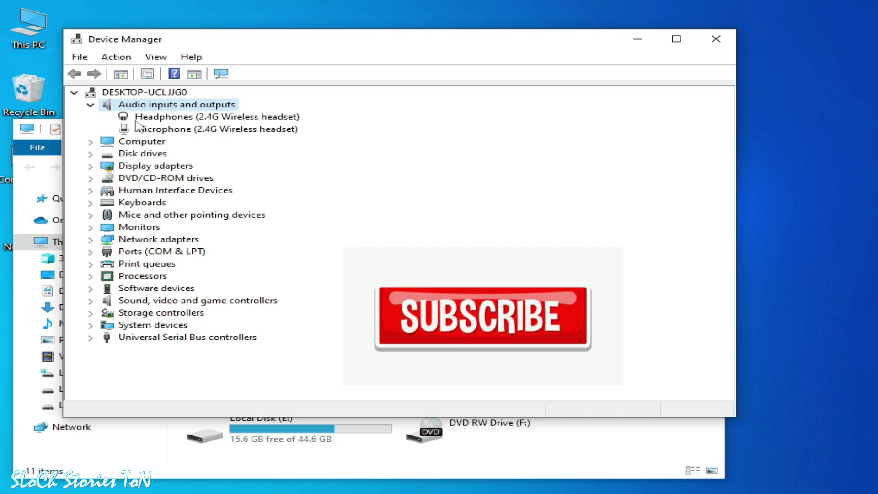
pyautogui.rightClick(177, 121)
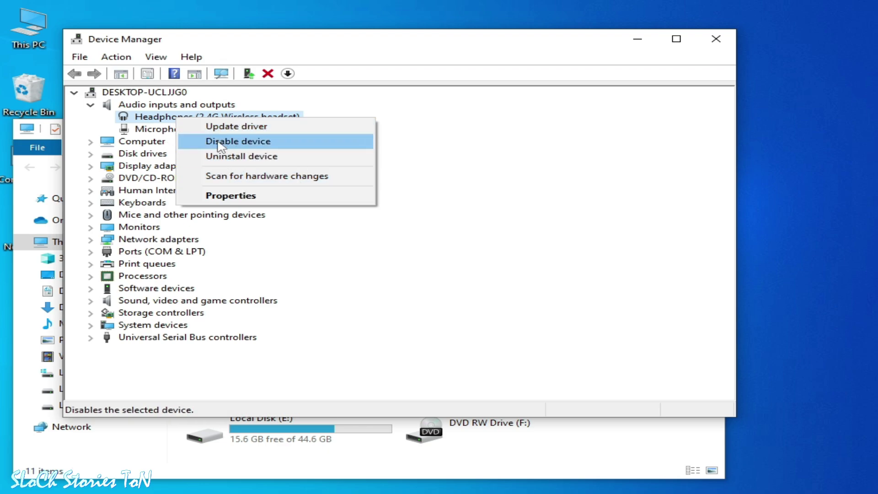
pyautogui.click(486, 186)
pyautogui.click(715, 39)
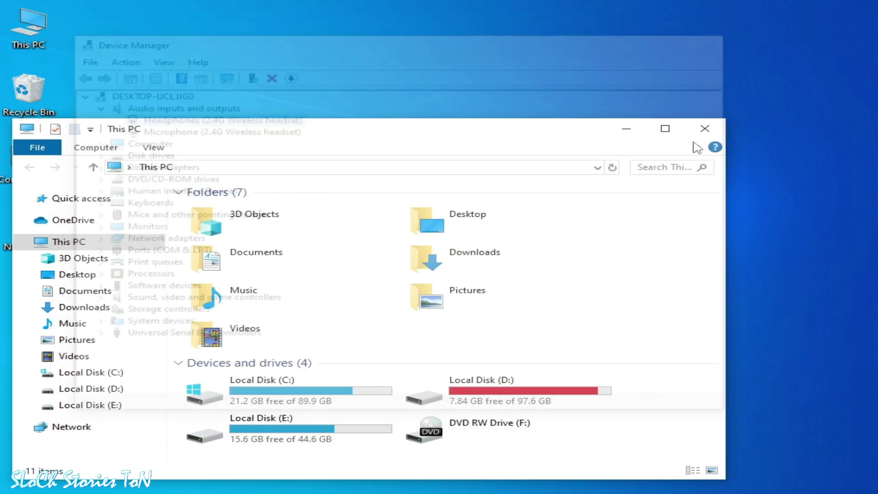
pyautogui.click(705, 130)
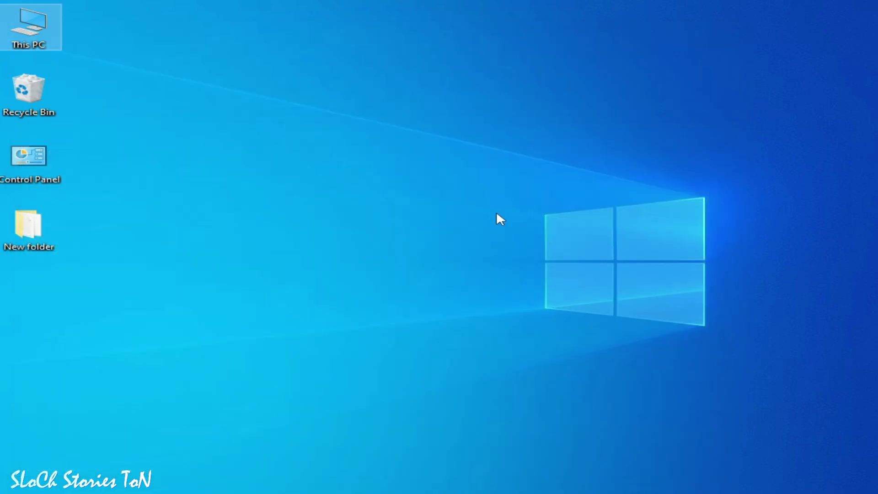